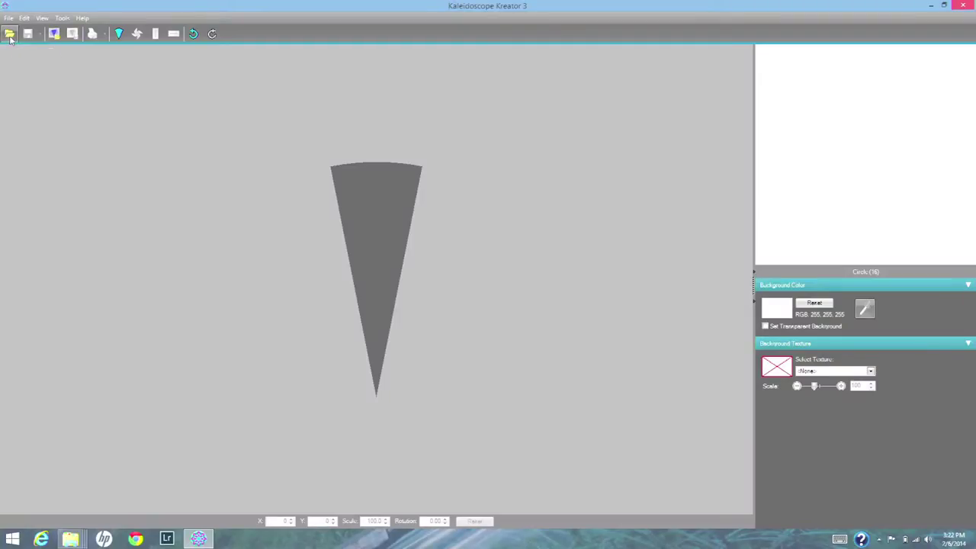
Load JUN06002.jpg from KK Sample Photos as the kaleidoscope's source image
{"action": "left_click", "coordinate": [9, 34]}
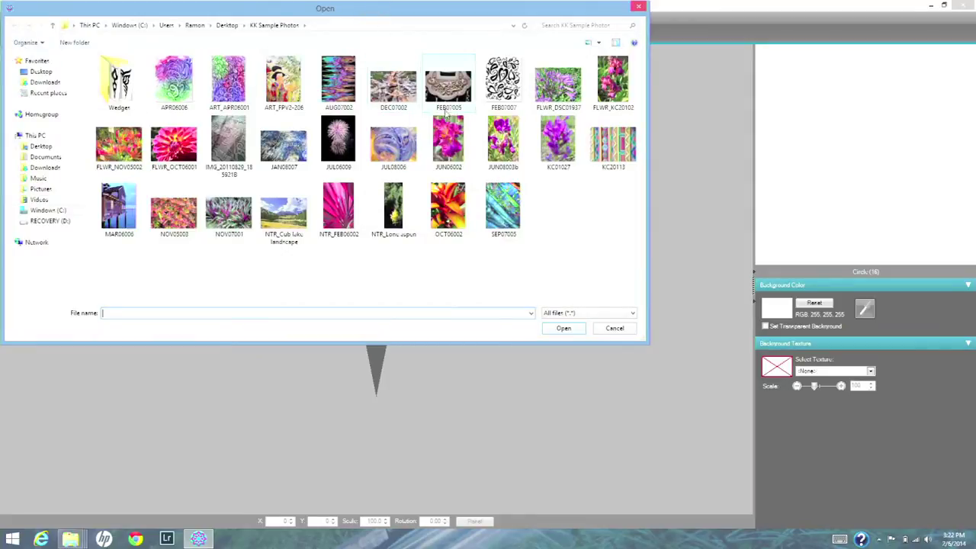
{"action": "left_click", "coordinate": [444, 146]}
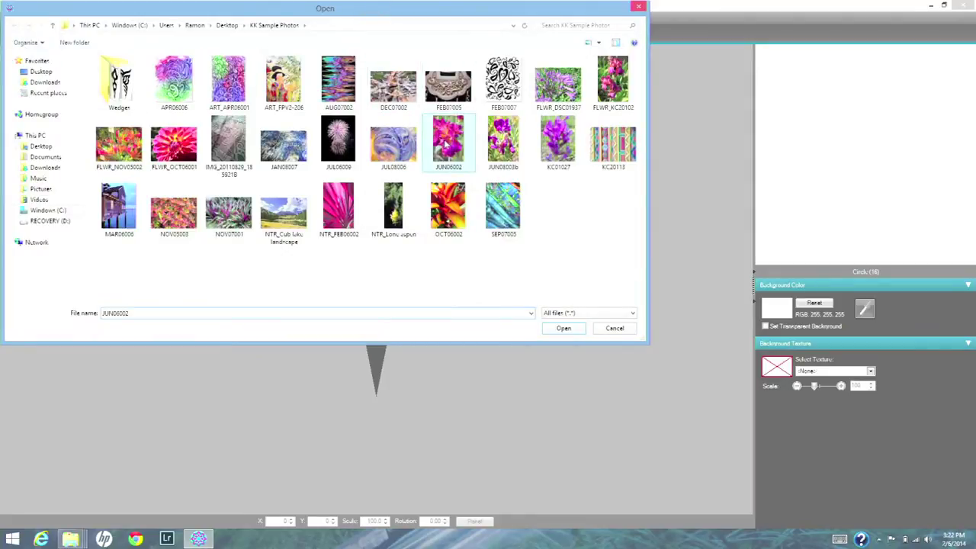
{"action": "left_click", "coordinate": [575, 328]}
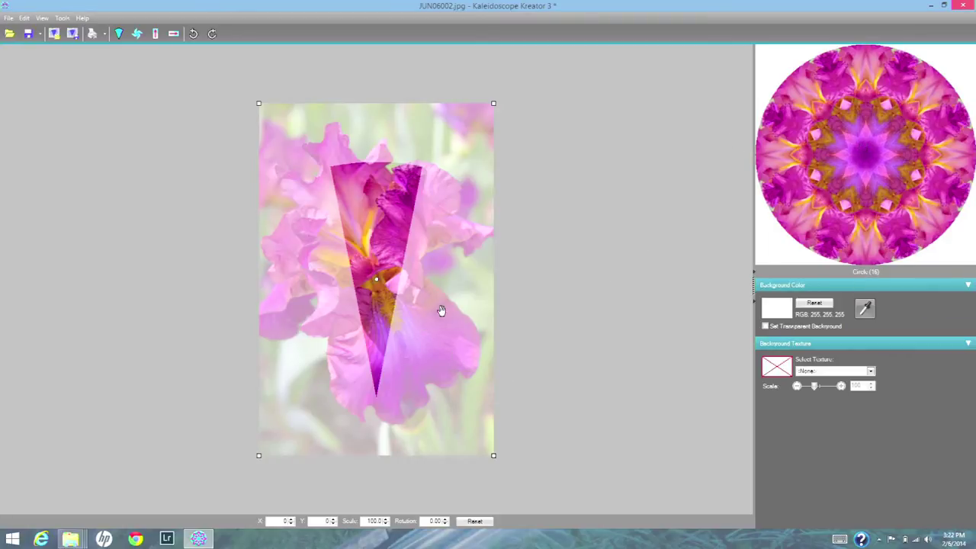
Centre the iris's orange throat in the wedge and sample olive green (91, 95, 58) as background
{"action": "left_click_drag", "start_coordinate": [440, 311], "coordinate": [395, 303]}
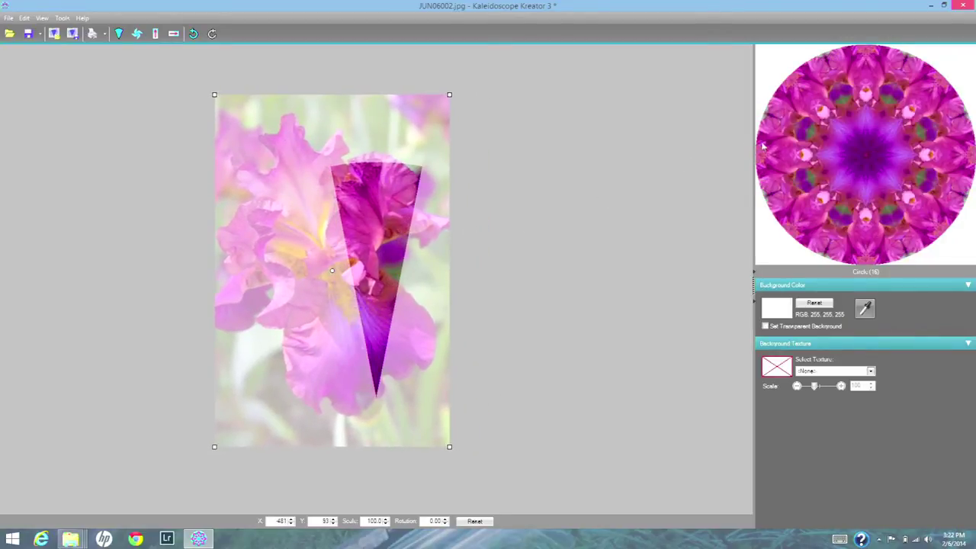
{"action": "left_click_drag", "start_coordinate": [398, 259], "coordinate": [485, 250]}
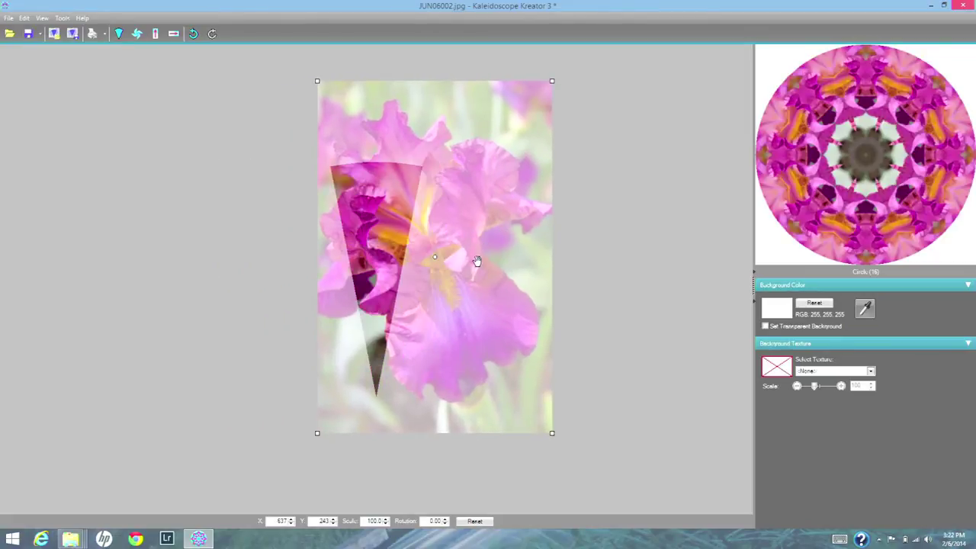
{"action": "left_click_drag", "start_coordinate": [437, 285], "coordinate": [409, 325]}
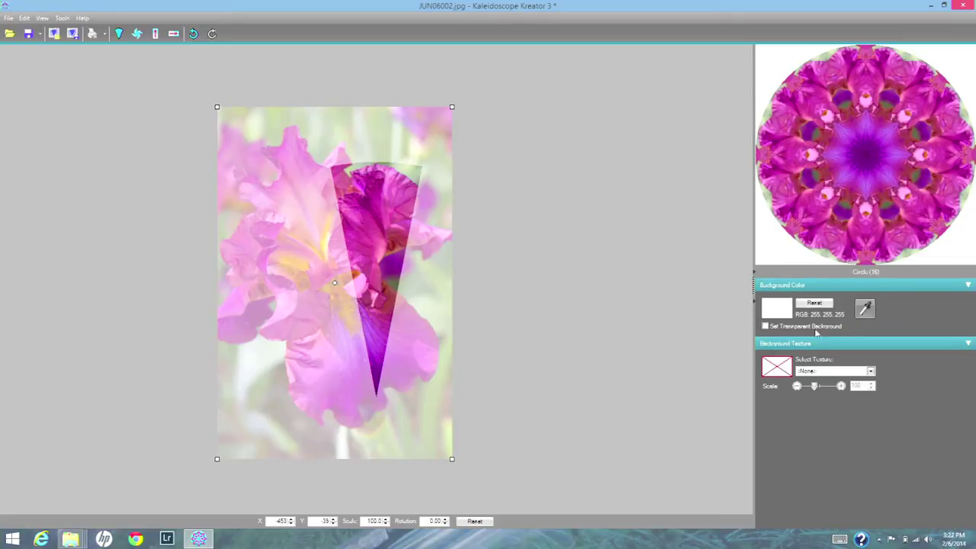
{"action": "left_click_drag", "start_coordinate": [399, 324], "coordinate": [426, 328]}
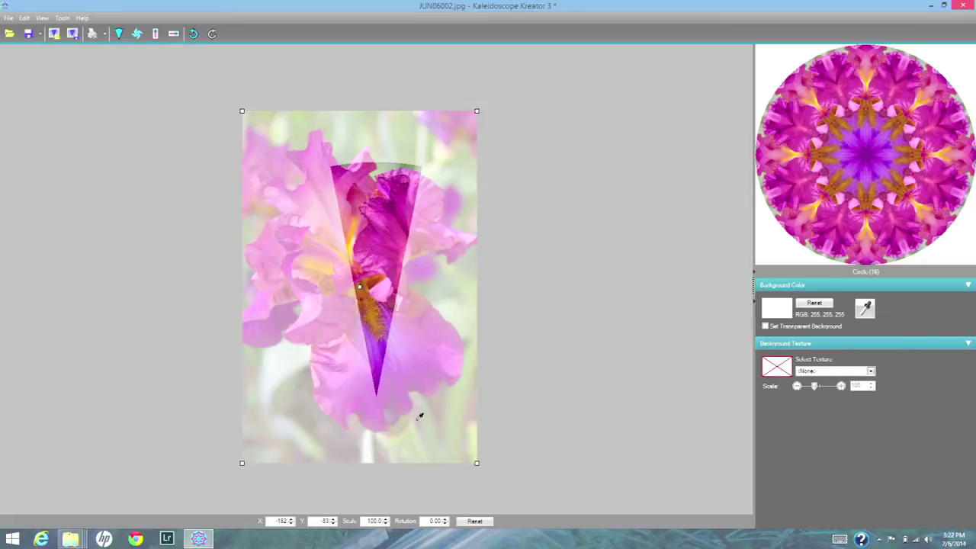
{"action": "left_click", "coordinate": [448, 427]}
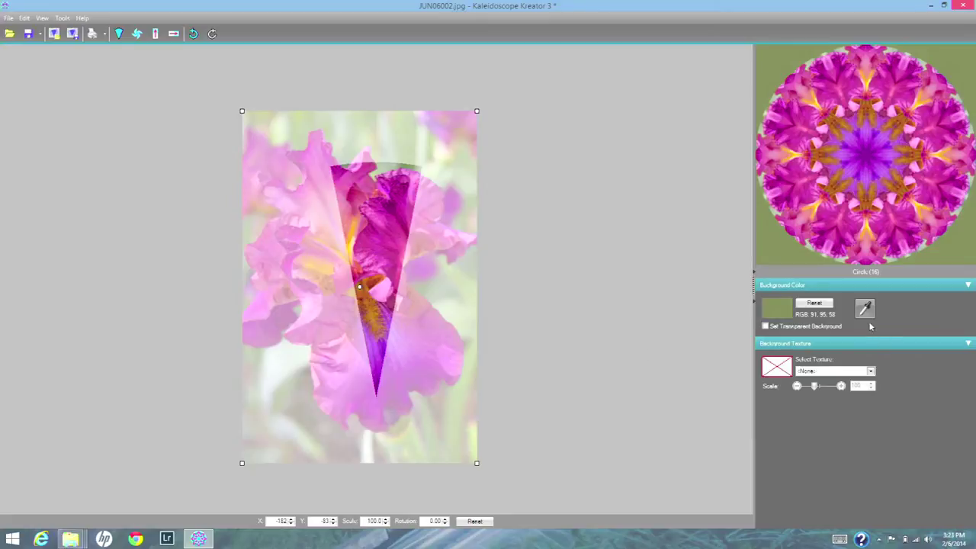
Resample the background green and brighten it to RGB 124, 131, 71 in Select Color
{"action": "left_click", "coordinate": [455, 159]}
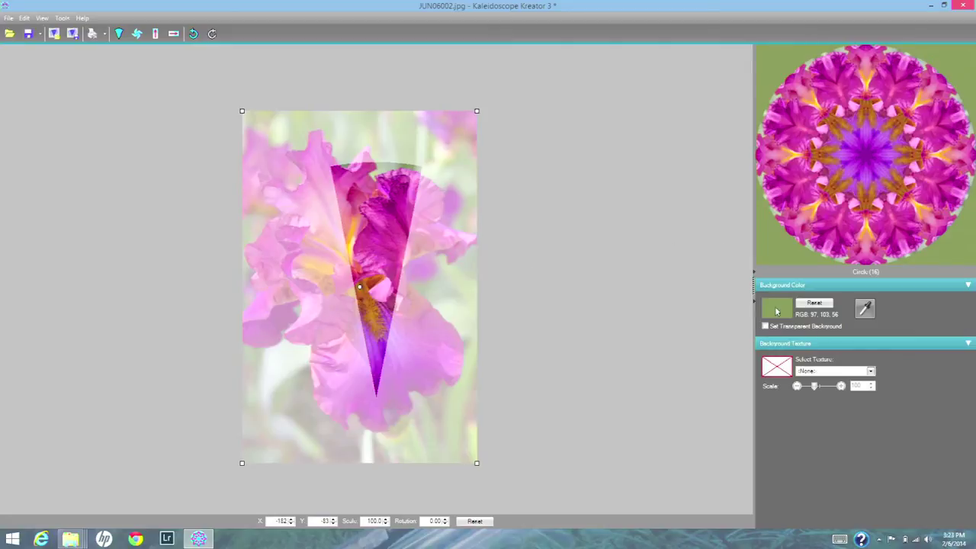
{"action": "left_click", "coordinate": [774, 310]}
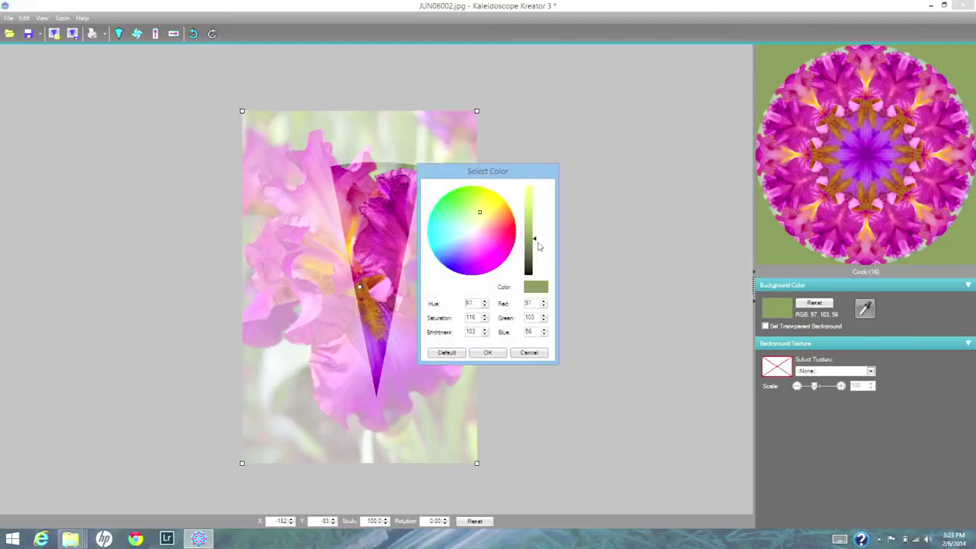
{"action": "left_click_drag", "start_coordinate": [532, 235], "coordinate": [533, 229]}
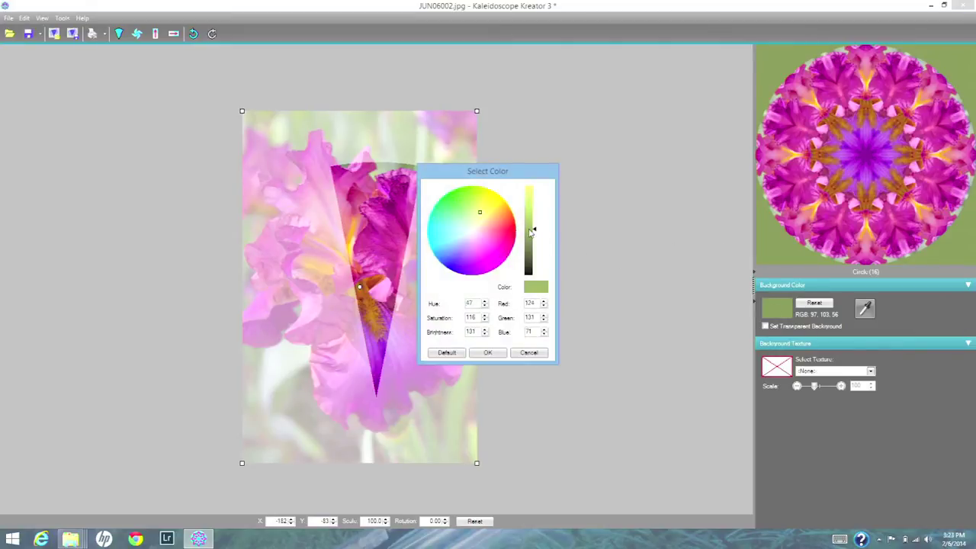
{"action": "left_click", "coordinate": [488, 354]}
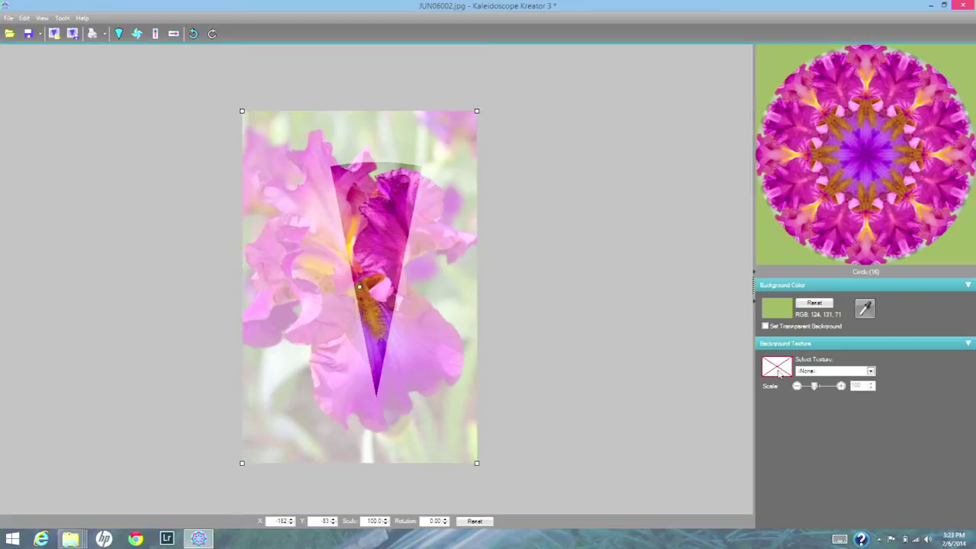
After trying Psychedelic, apply the Marble background texture and set its scale to 83
{"action": "left_click", "coordinate": [805, 372]}
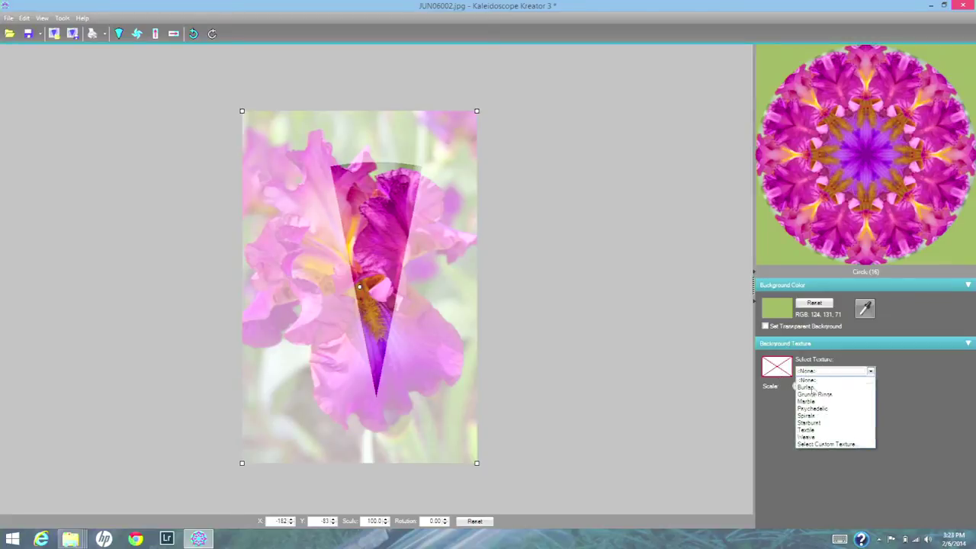
{"action": "left_click", "coordinate": [807, 430]}
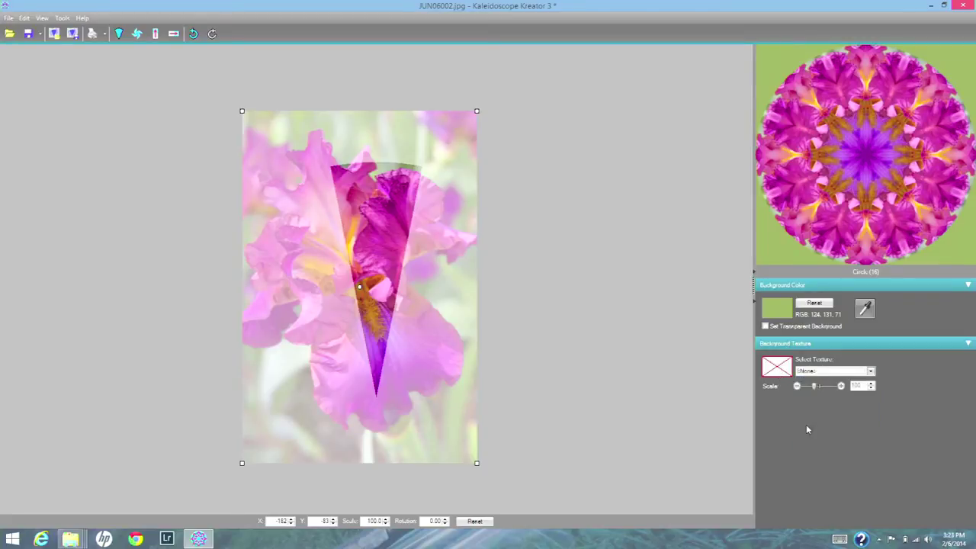
{"action": "left_click", "coordinate": [832, 372]}
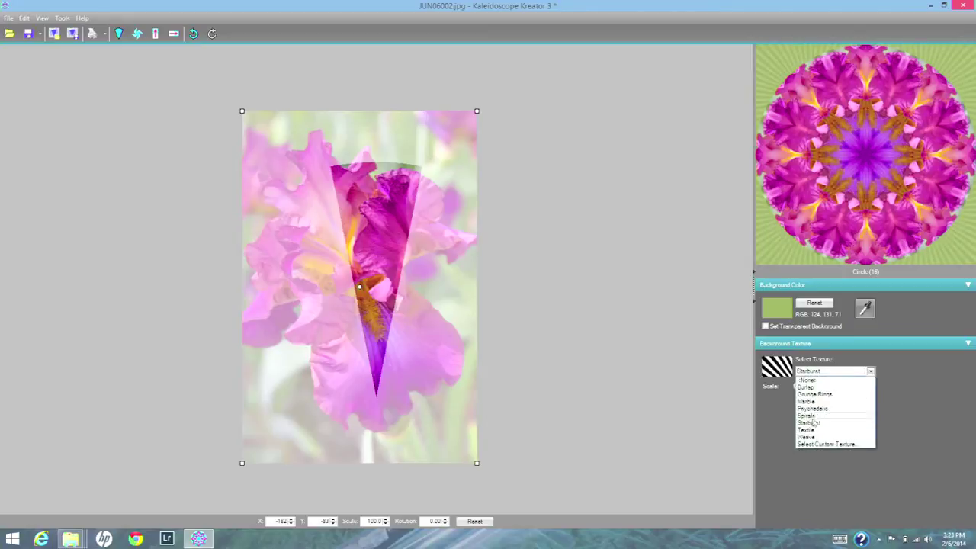
{"action": "left_click", "coordinate": [817, 412]}
{"action": "left_click", "coordinate": [839, 372]}
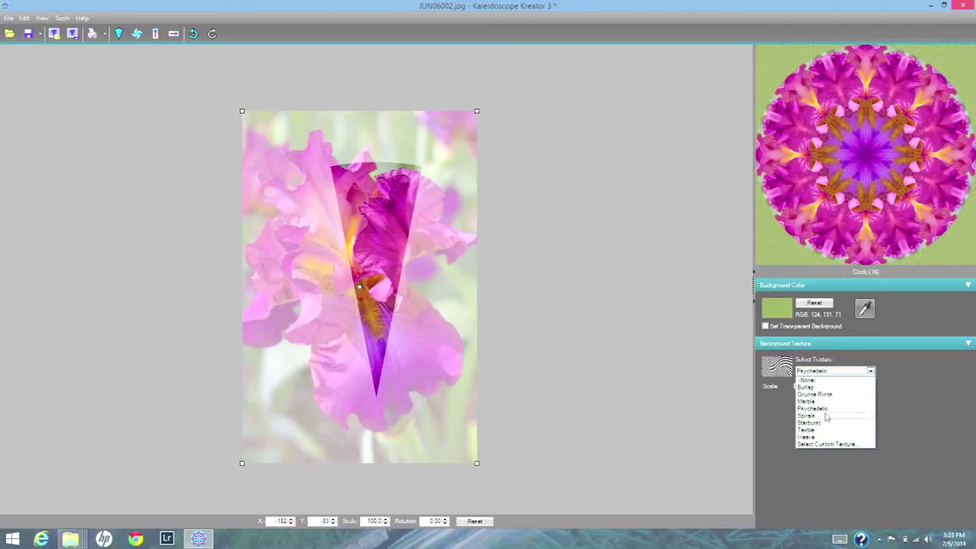
{"action": "left_click", "coordinate": [816, 402]}
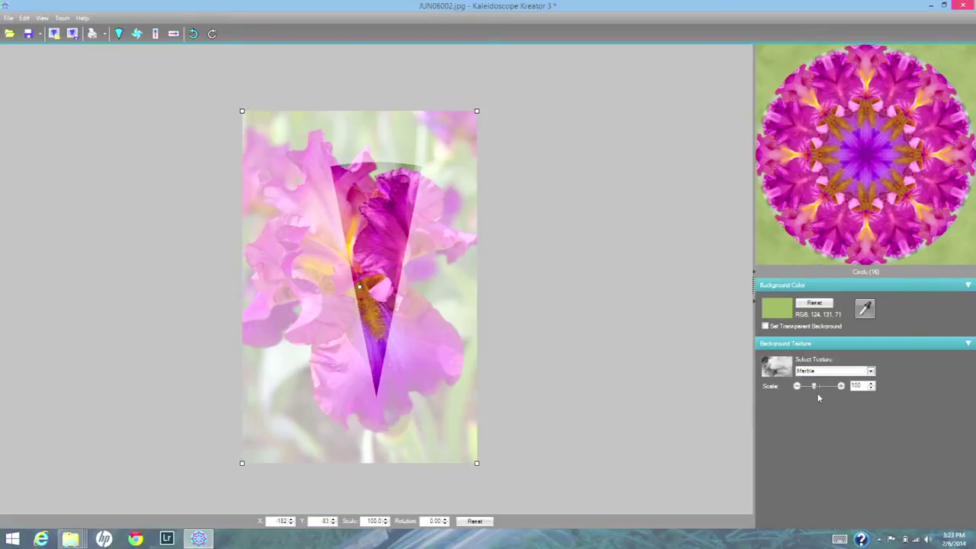
{"action": "mouse_move", "coordinate": [814, 387]}
{"action": "left_mouse_down"}
{"action": "mouse_move", "coordinate": [830, 390]}
{"action": "mouse_move", "coordinate": [813, 403]}
{"action": "left_mouse_up"}
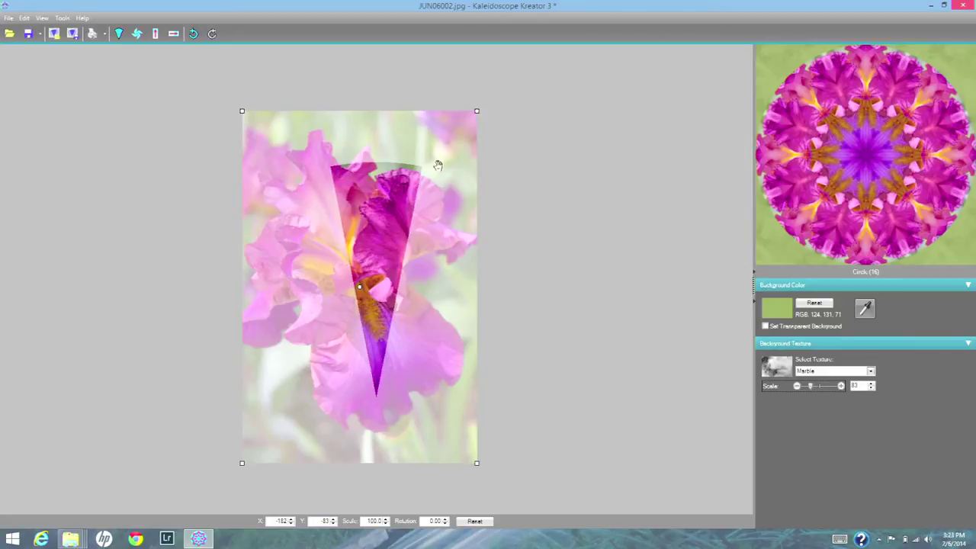
Choose the Filigree 4 (16) shape from the Filigree group in Select Shape
{"action": "left_click", "coordinate": [118, 34]}
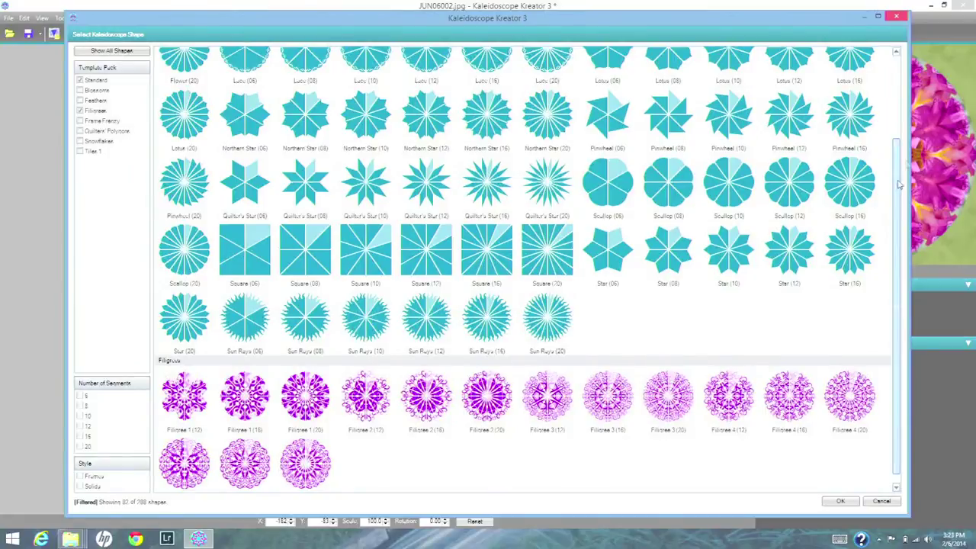
{"action": "scroll", "coordinate": [884, 153], "scroll_direction": "up", "scroll_amount": 3}
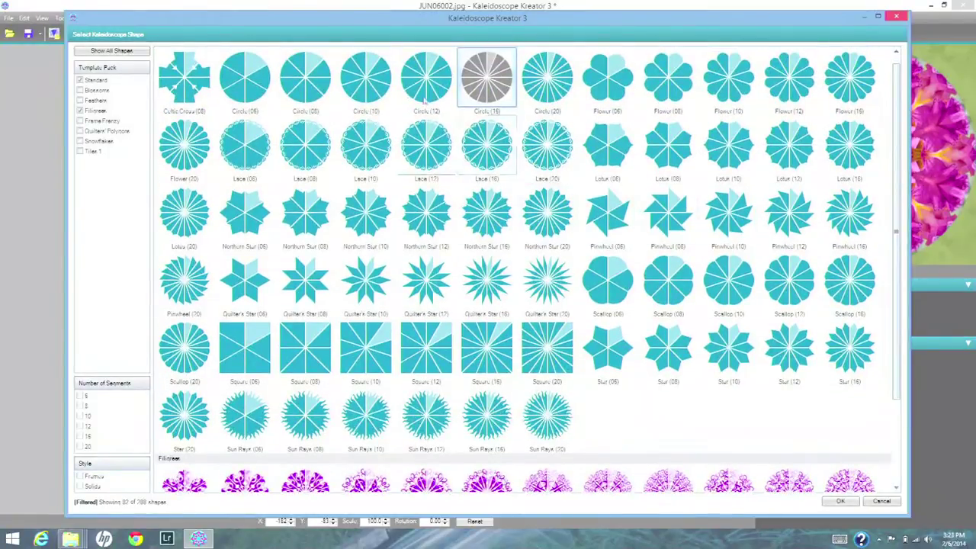
{"action": "scroll", "coordinate": [870, 245], "scroll_direction": "down", "scroll_amount": 2}
{"action": "scroll", "coordinate": [862, 259], "scroll_direction": "down", "scroll_amount": 1}
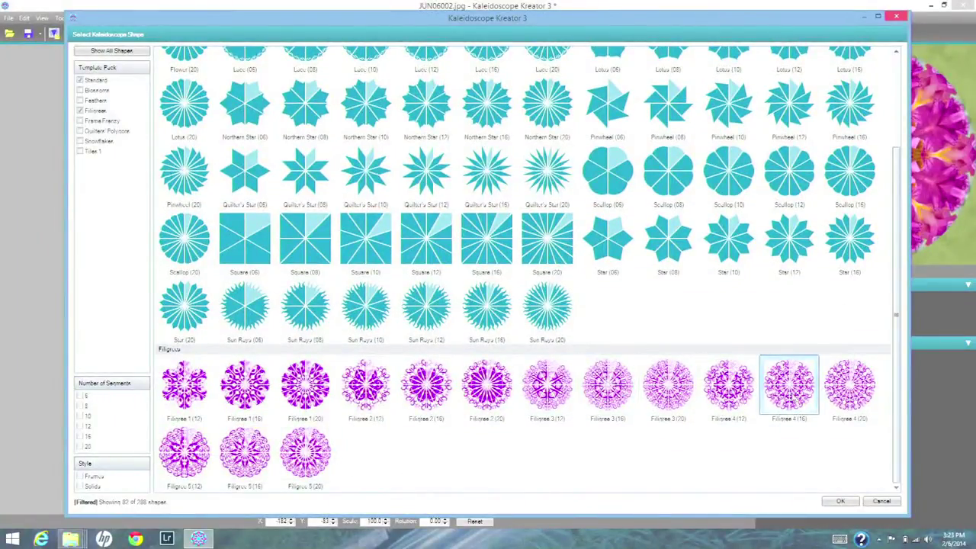
{"action": "left_click", "coordinate": [788, 402]}
{"action": "left_click", "coordinate": [841, 501]}
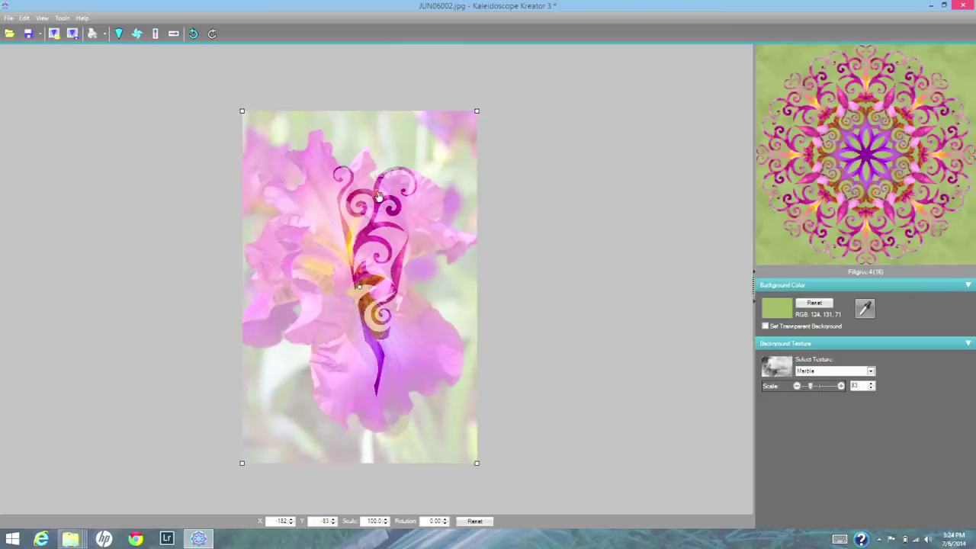
Shift the iris photo slightly to the right under the Filigree 4 wedge
{"action": "left_click_drag", "start_coordinate": [378, 225], "coordinate": [361, 227]}
{"action": "mouse_move", "coordinate": [391, 269]}
{"action": "left_mouse_down"}
{"action": "mouse_move", "coordinate": [432, 274]}
{"action": "mouse_move", "coordinate": [402, 263]}
{"action": "left_mouse_up"}
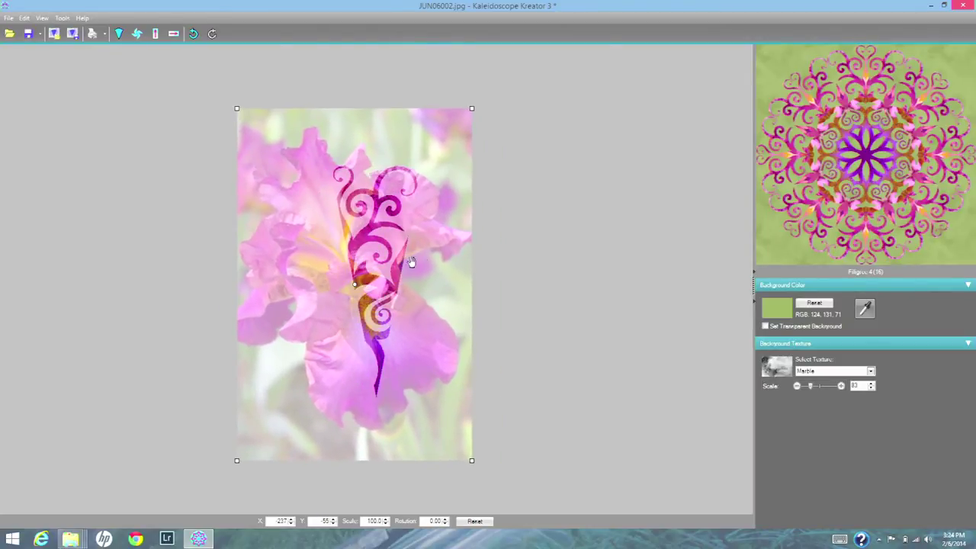
{"action": "mouse_move", "coordinate": [401, 283]}
{"action": "left_mouse_down"}
{"action": "mouse_move", "coordinate": [424, 311]}
{"action": "mouse_move", "coordinate": [421, 280]}
{"action": "left_mouse_up"}
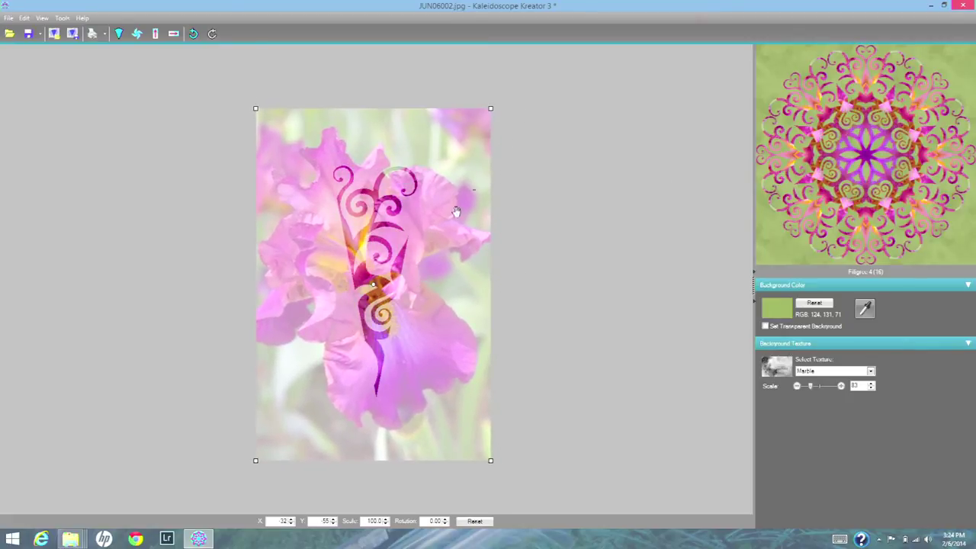
Rotate the iris photo to 32.57° and enlarge it to scale 165.1
{"action": "left_click_drag", "start_coordinate": [511, 97], "coordinate": [566, 409]}
{"action": "left_click_drag", "start_coordinate": [562, 162], "coordinate": [368, 143]}
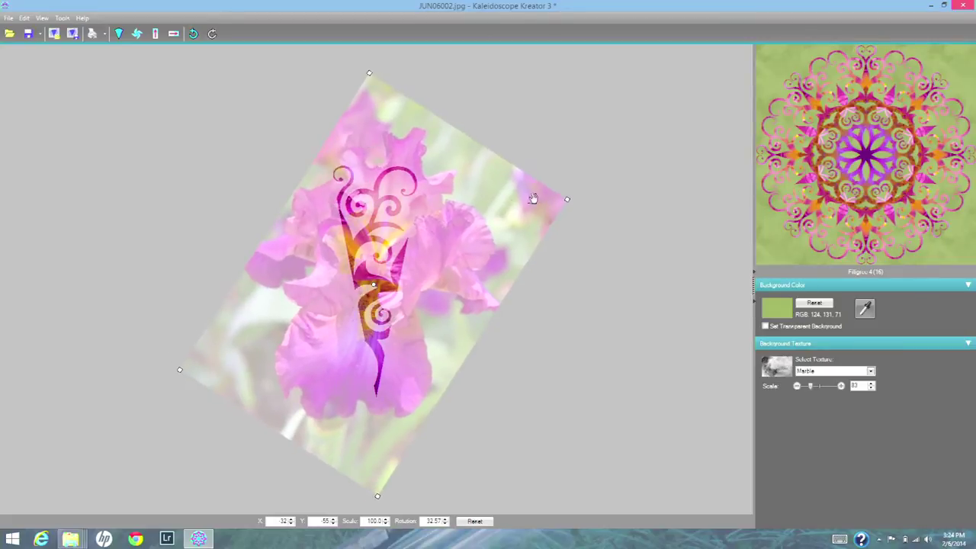
{"action": "left_click_drag", "start_coordinate": [567, 201], "coordinate": [676, 100]}
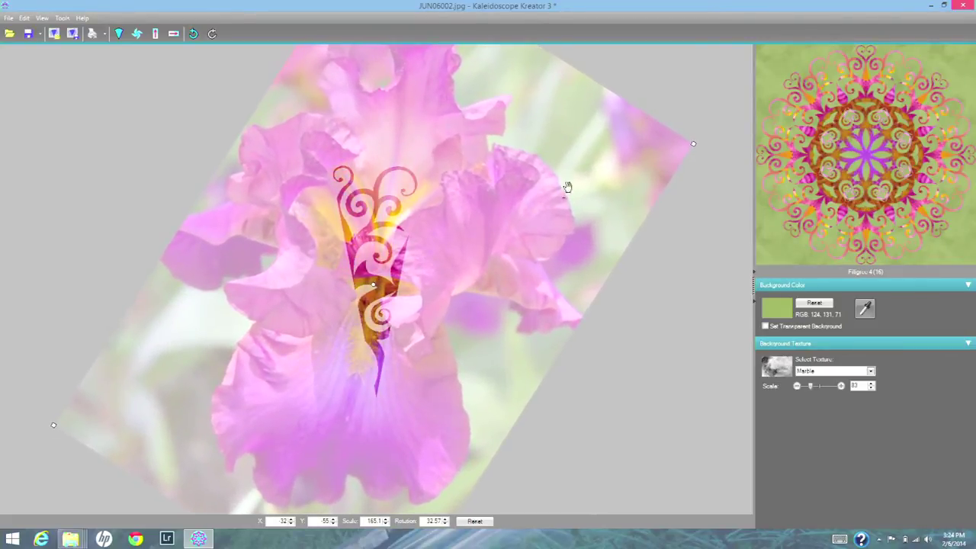
{"action": "left_click_drag", "start_coordinate": [501, 266], "coordinate": [516, 279]}
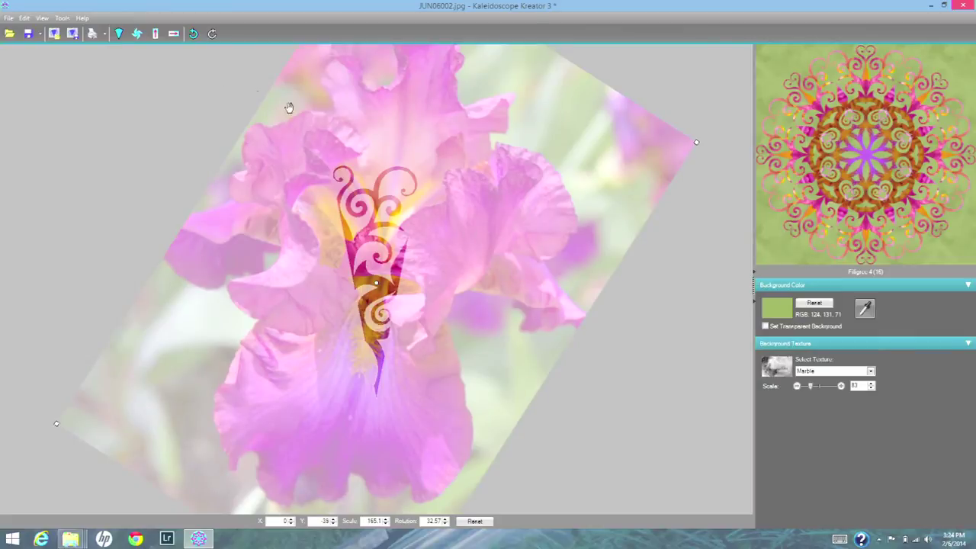
{"action": "left_click", "coordinate": [9, 18]}
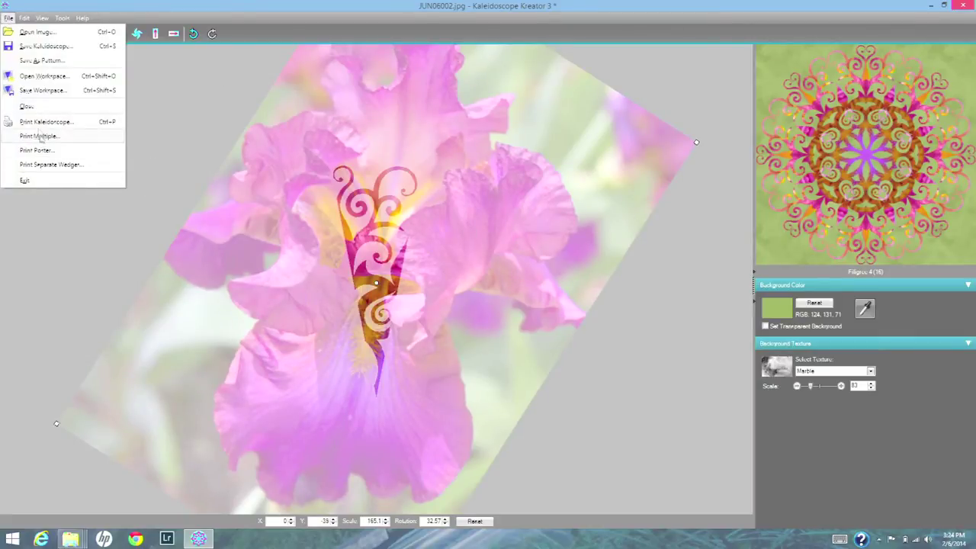
In Print Kaleidoscope, set Margin Size to 0.013 inches and check Center Kaleidoscope on Page
{"action": "left_click", "coordinate": [224, 78]}
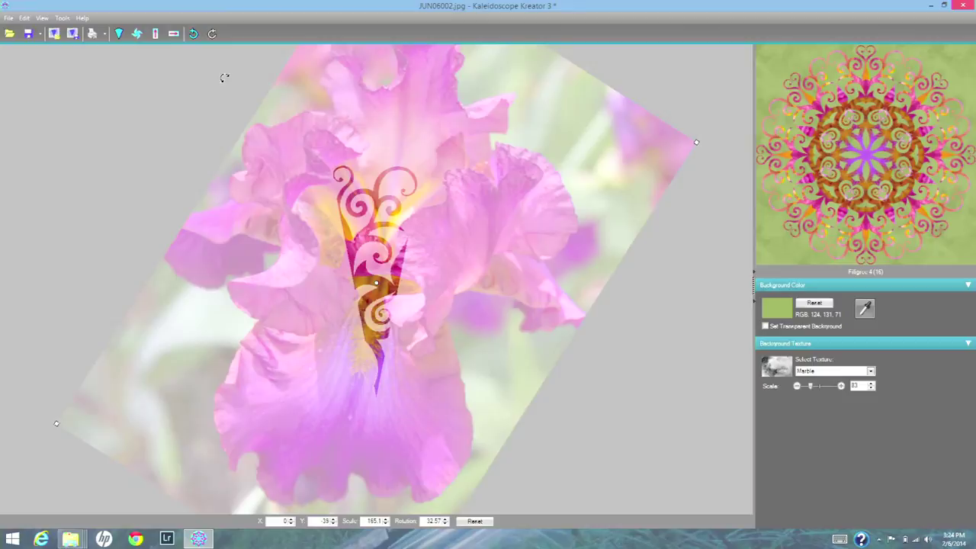
{"action": "left_click", "coordinate": [92, 34]}
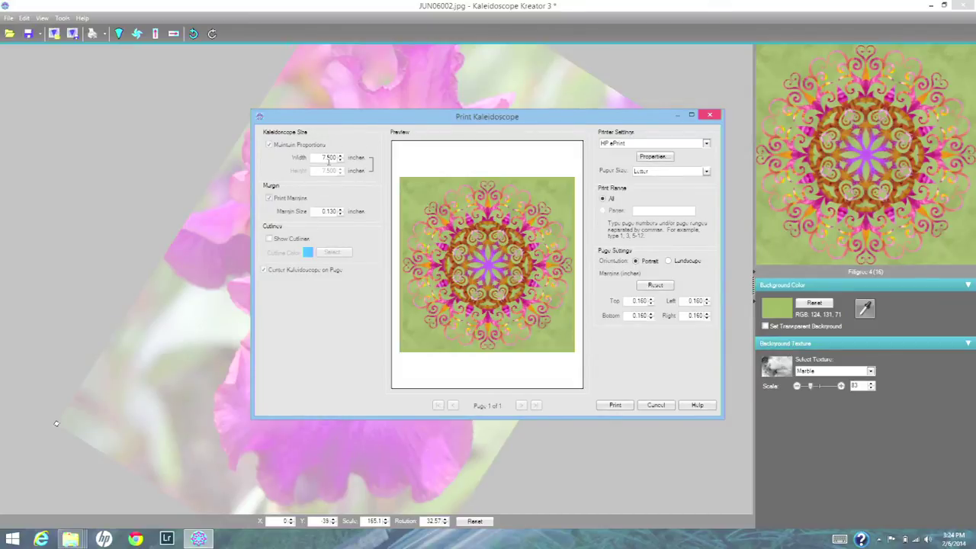
{"action": "double_click", "coordinate": [321, 211]}
{"action": "key", "text": "BackSpace"}
{"action": "left_click", "coordinate": [264, 272]}
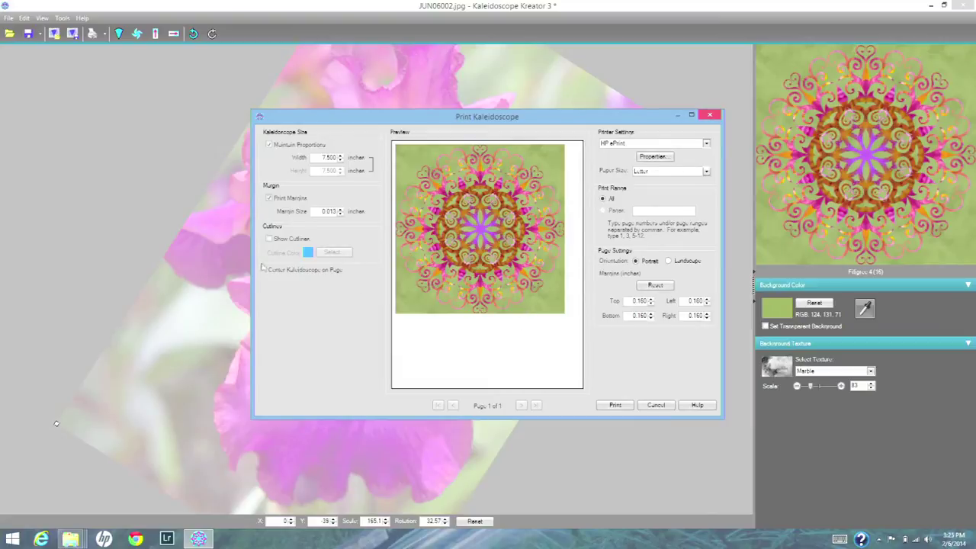
{"action": "left_click", "coordinate": [265, 272]}
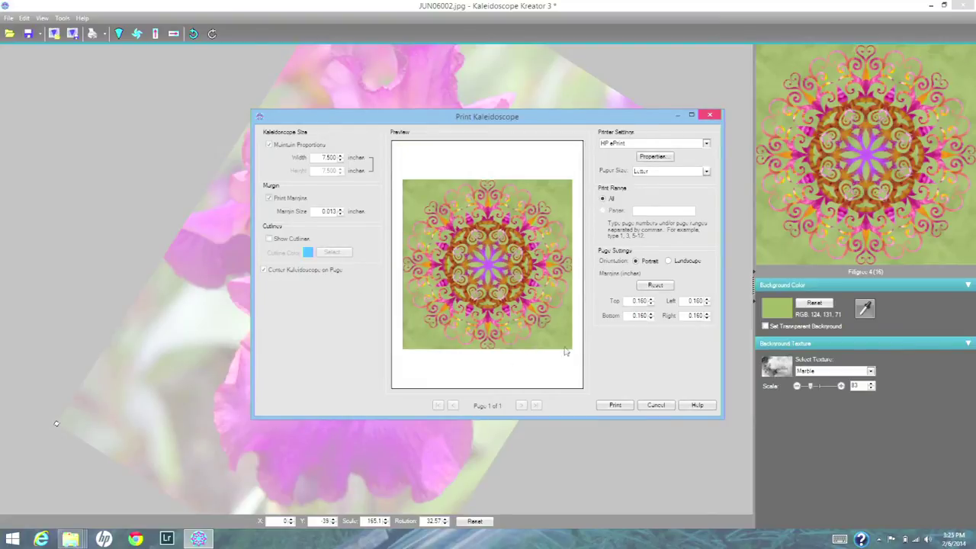